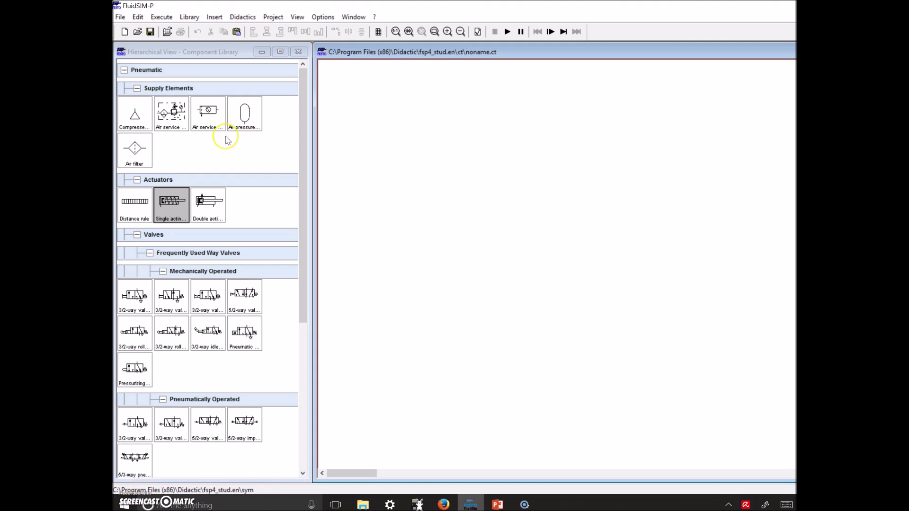
Step: Drag a single-acting cylinder from the Component Library onto the empty circuit sheet
drag(174, 203, 524, 126)
Step: Place two 3/2-way pushbutton valves side by side and shift the cylinder right
drag(135, 297, 623, 264)
click(133, 303)
drag(133, 303, 425, 253)
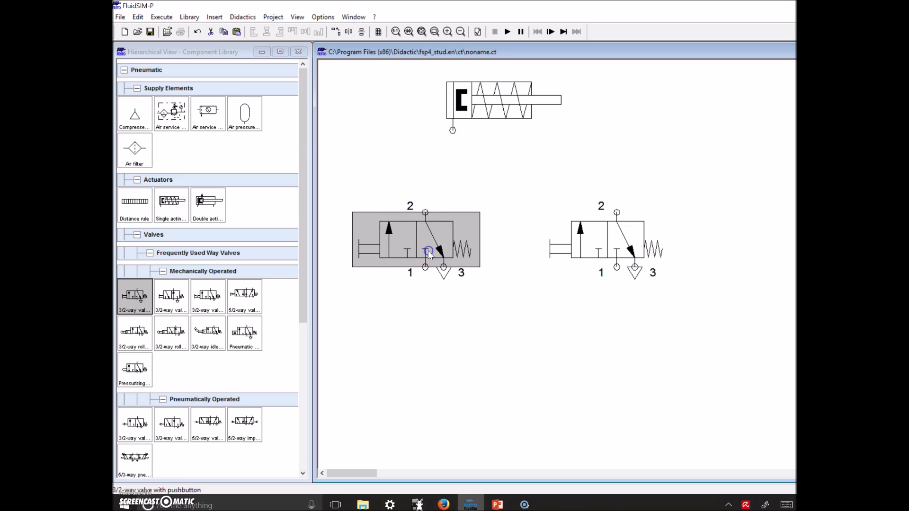
drag(493, 104, 537, 103)
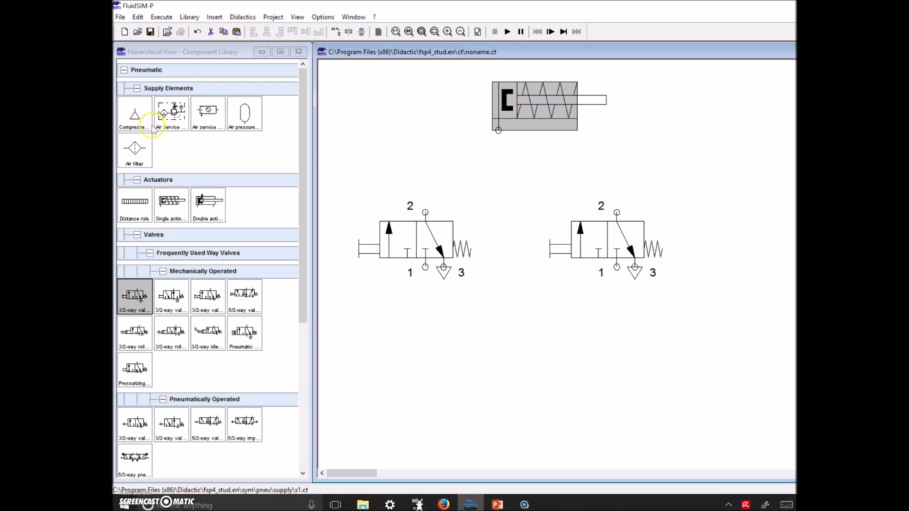
Step: Add a compressed air supply and align both valves level with the supply beneath the left one
drag(135, 115, 523, 396)
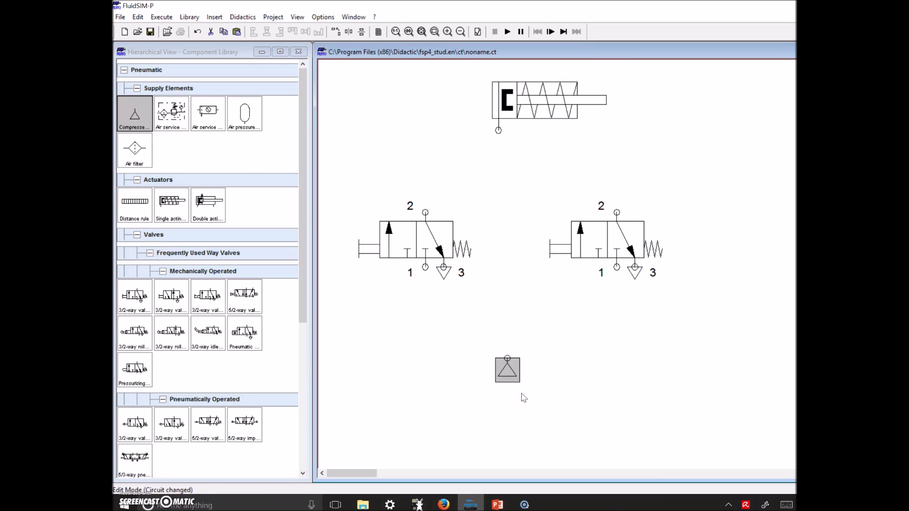
click(416, 243)
drag(416, 243, 416, 271)
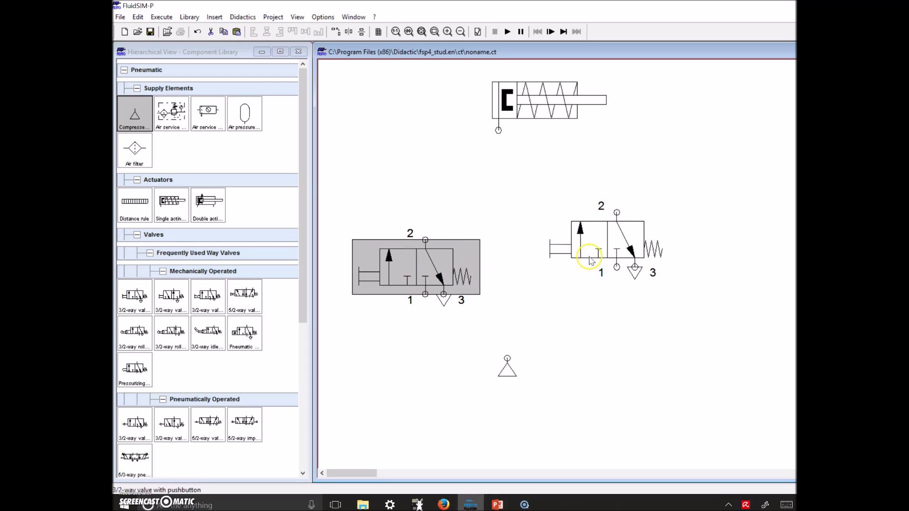
click(614, 234)
drag(615, 233, 620, 262)
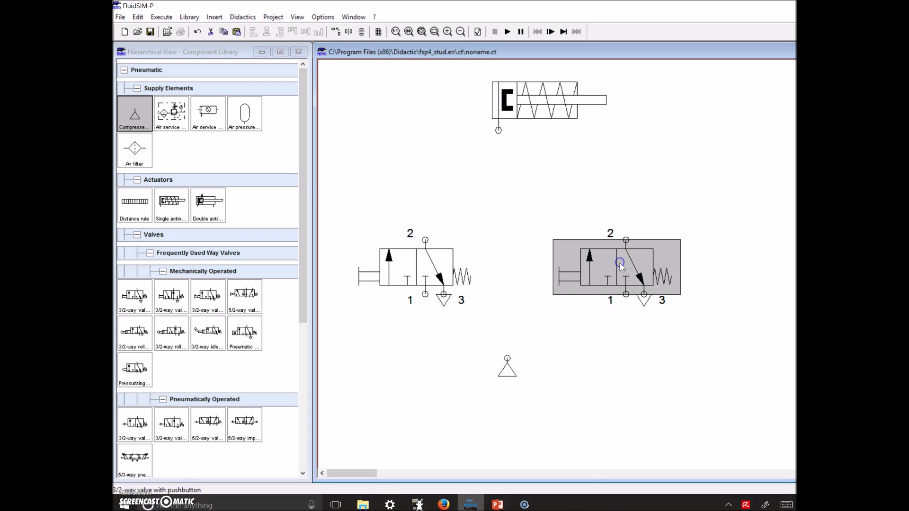
click(520, 353)
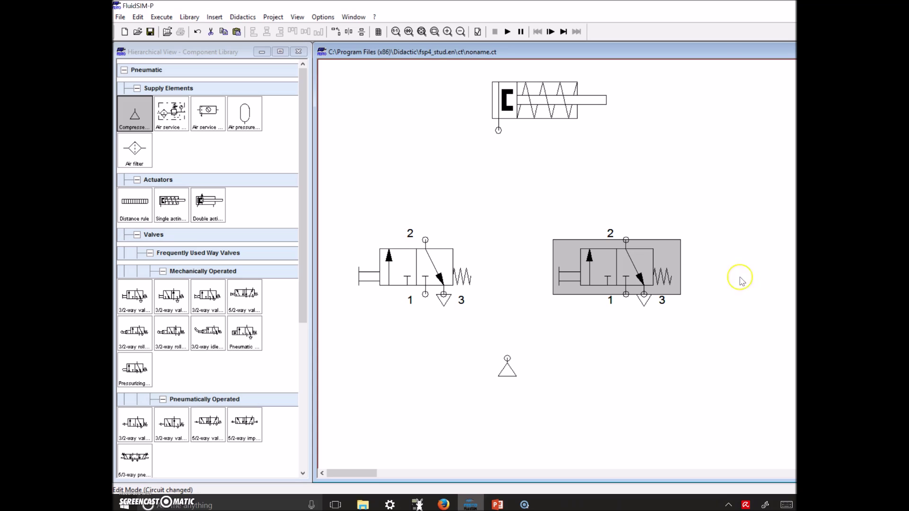
drag(507, 371, 419, 373)
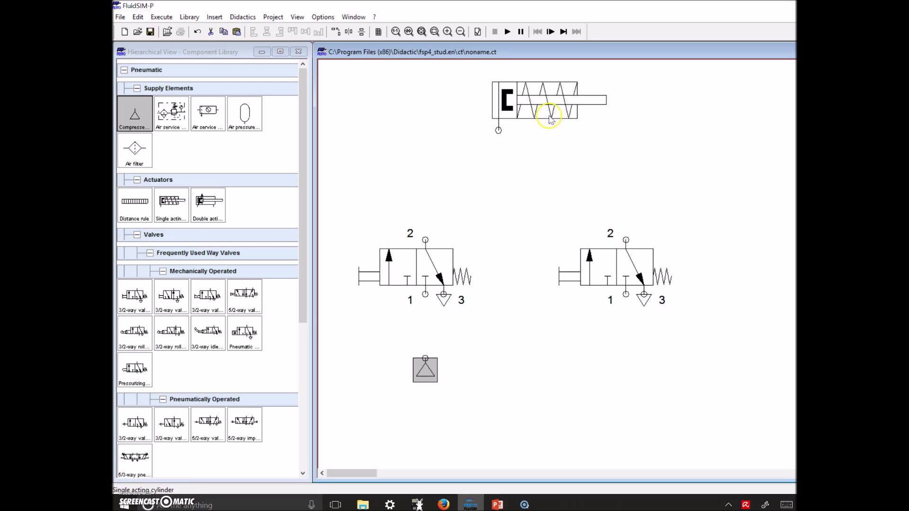
Step: Move the cylinder above the right valve and connect the air supply to the left valve's port 1
drag(548, 105, 668, 108)
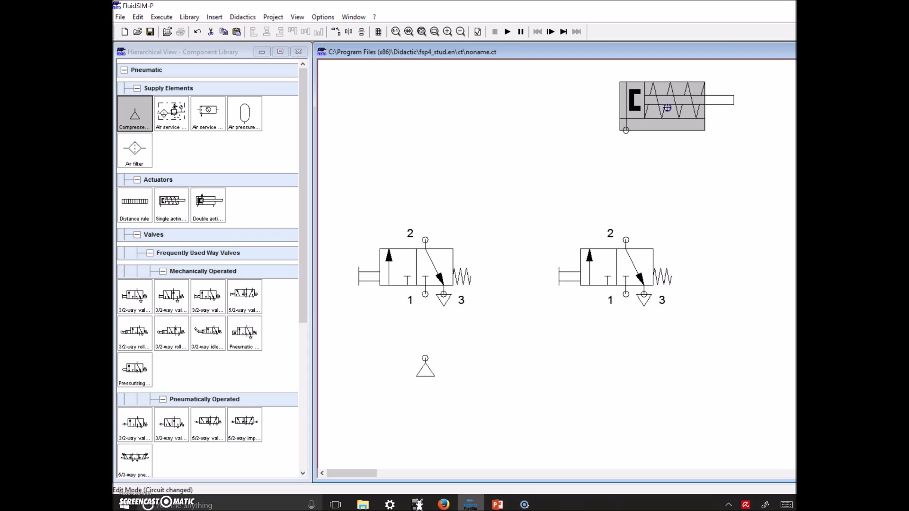
click(425, 361)
drag(425, 295, 426, 359)
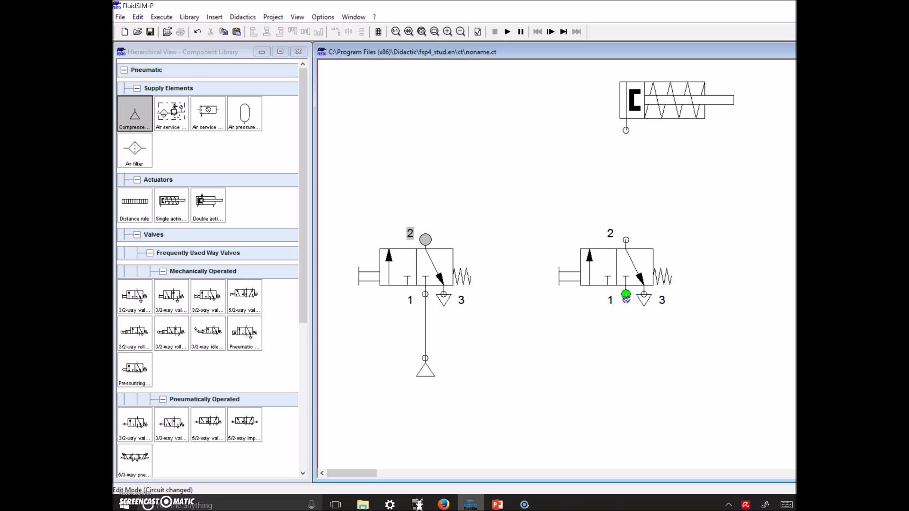
Step: Pipe left valve port 2 to right valve port 1, tidy the line, and connect right port 2 to the cylinder
drag(626, 297, 626, 295)
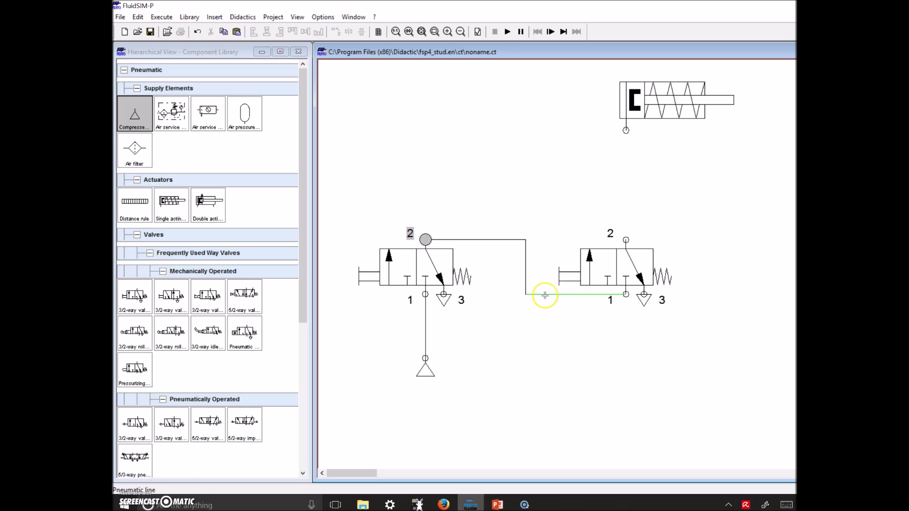
drag(545, 305, 544, 349)
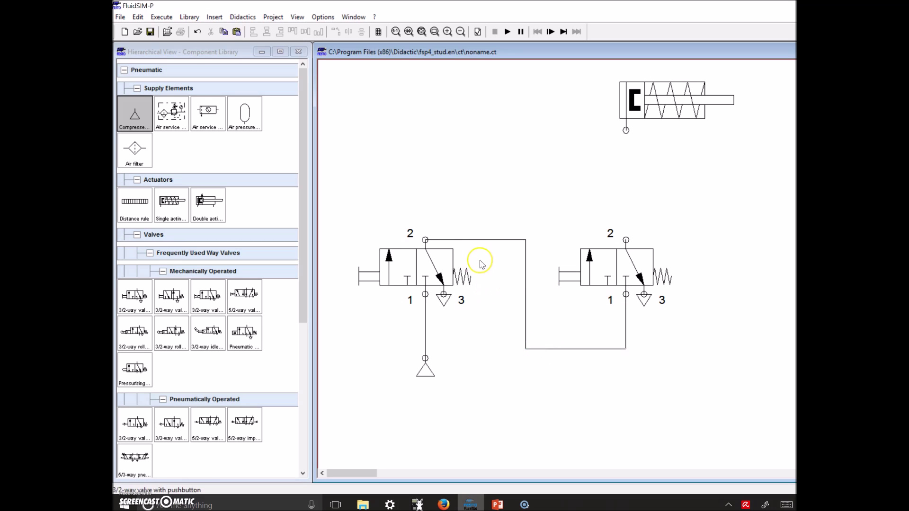
mouse_move(484, 239)
mouse_down()
mouse_move(485, 193)
mouse_move(486, 202)
mouse_up()
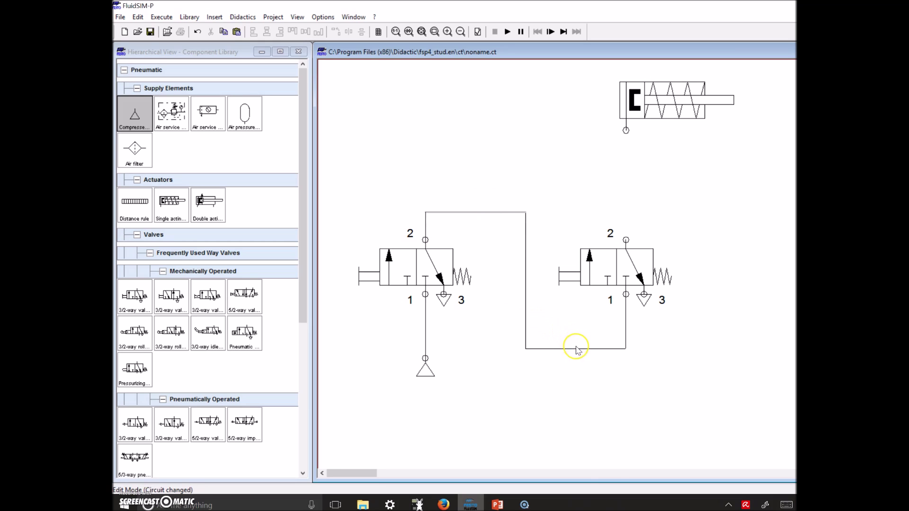
drag(576, 346, 576, 337)
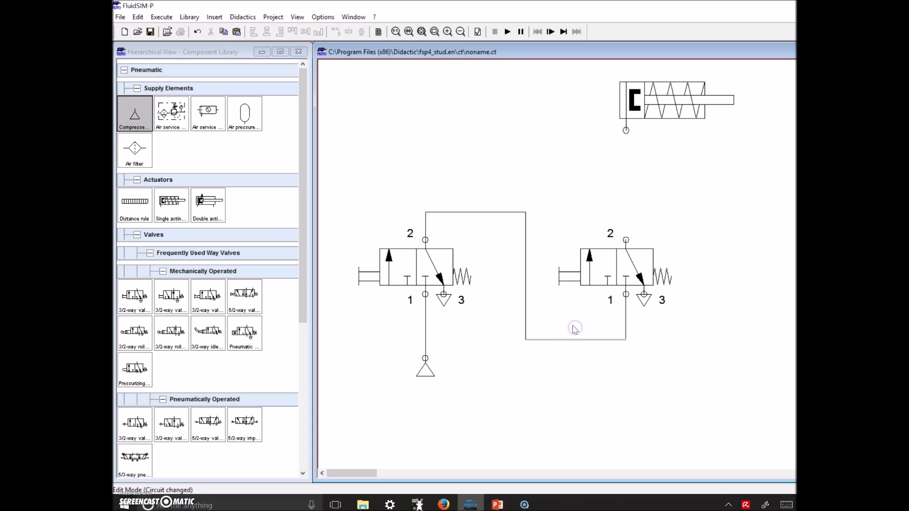
drag(625, 240, 626, 131)
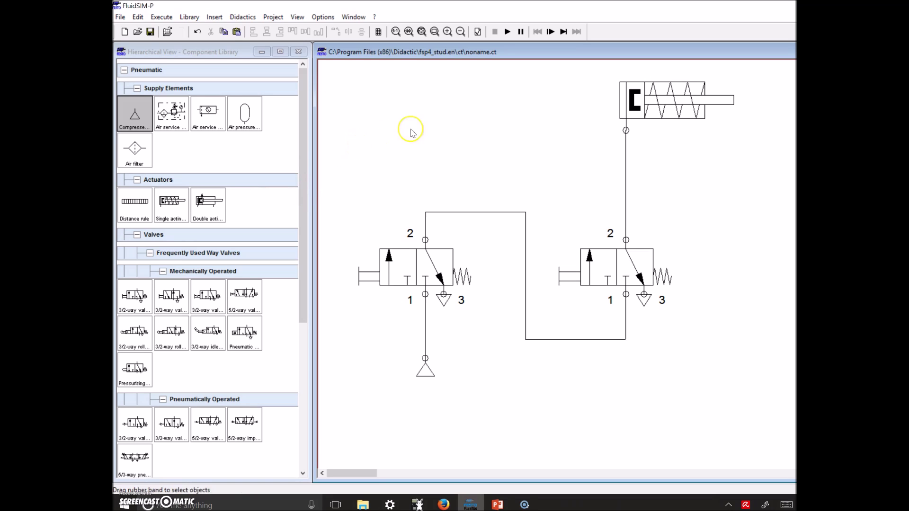
click(422, 213)
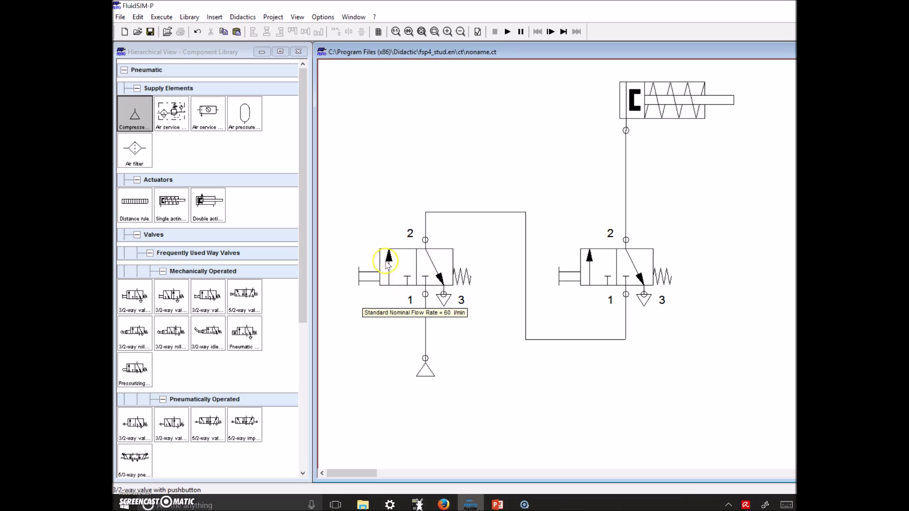
Step: Run the circuit in Simulation Mode using the toolbar Start button
click(425, 294)
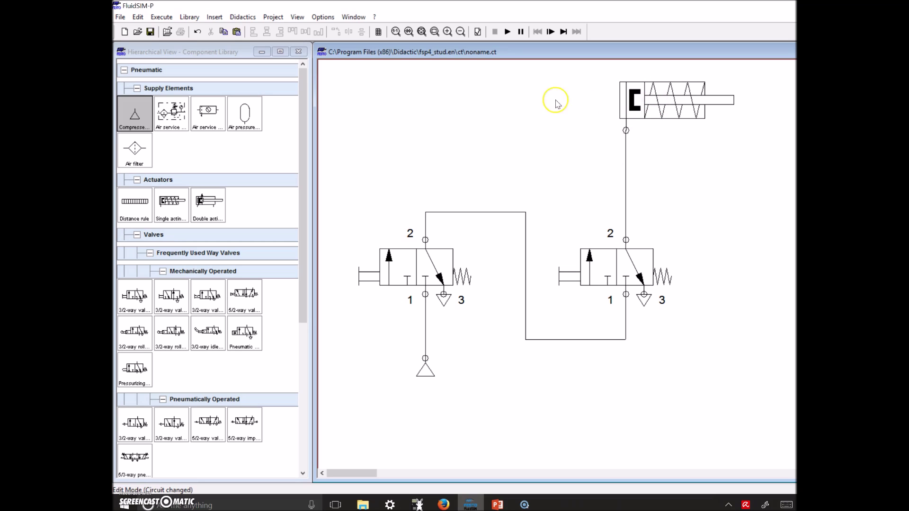
click(507, 32)
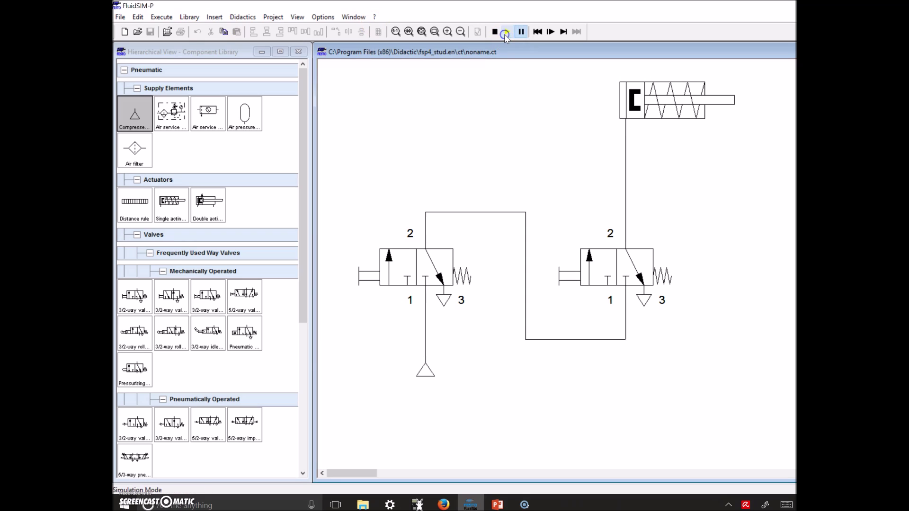
Step: Actuate the left and right pushbutton valves to pressurise the line between them
click(364, 277)
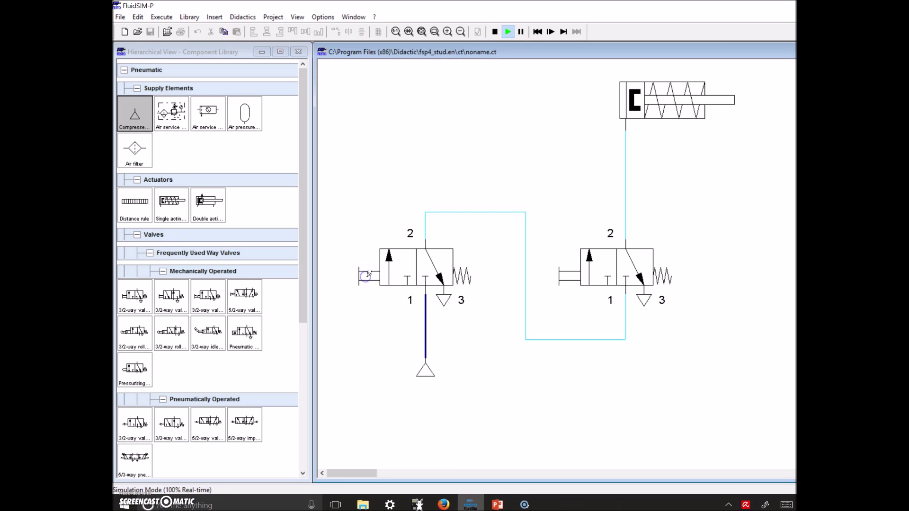
click(565, 275)
click(365, 277)
click(368, 273)
click(595, 237)
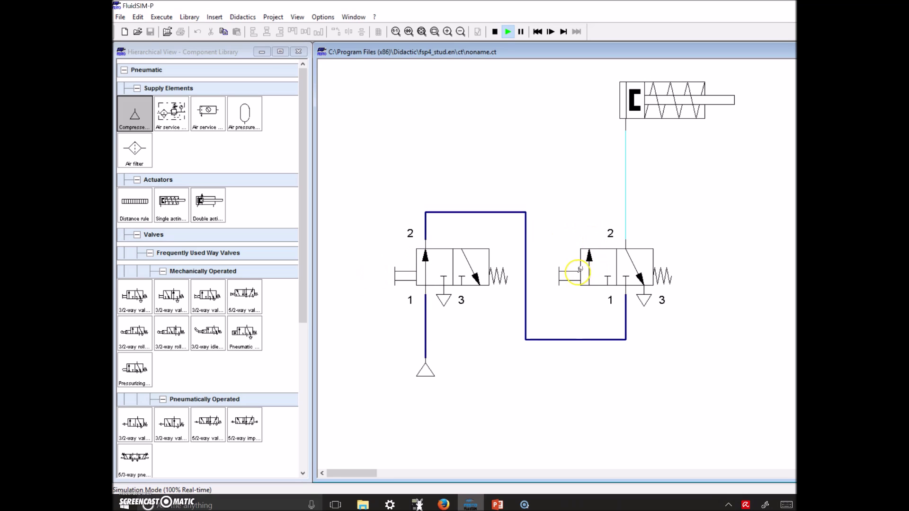
Step: Toggle the right valve to extend and retract the cylinder, then release and re-actuate the left valve
click(573, 272)
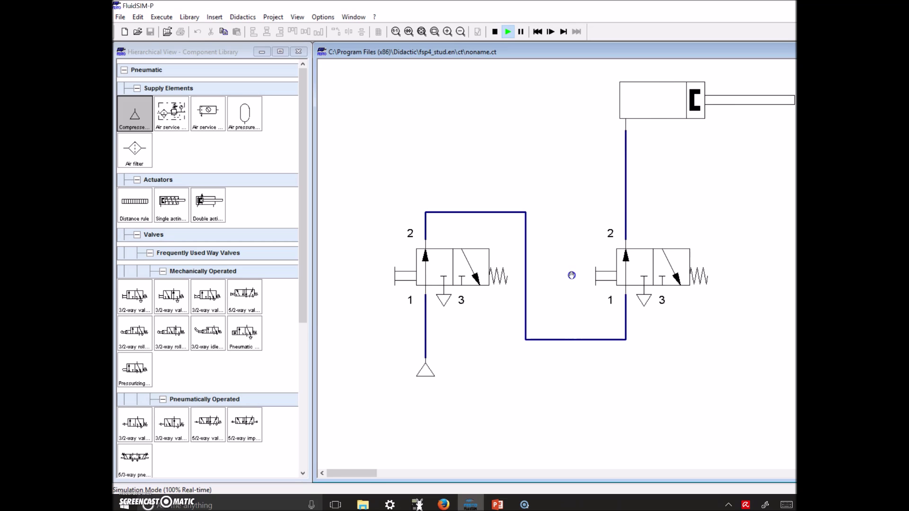
click(573, 274)
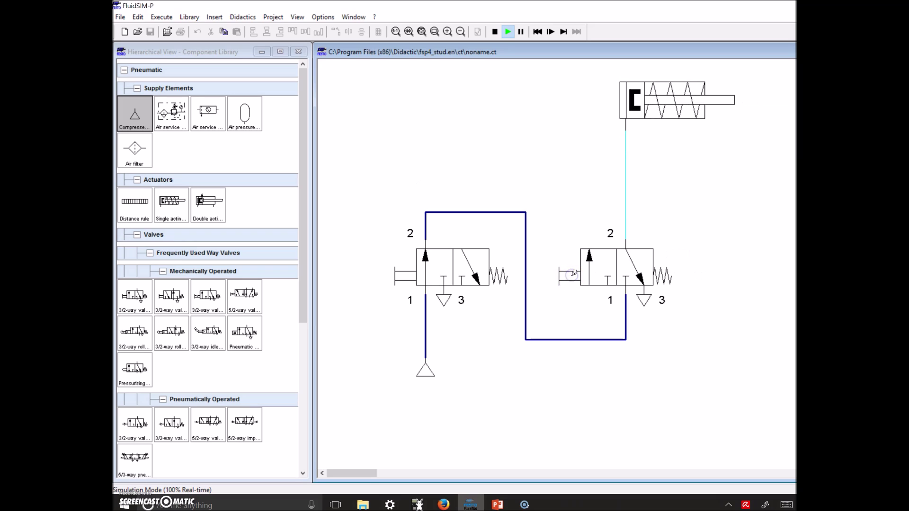
click(574, 274)
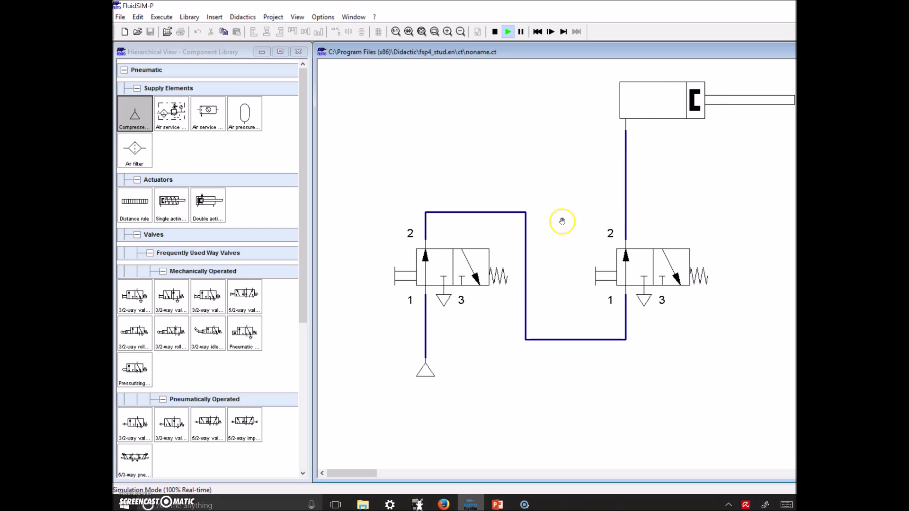
click(602, 275)
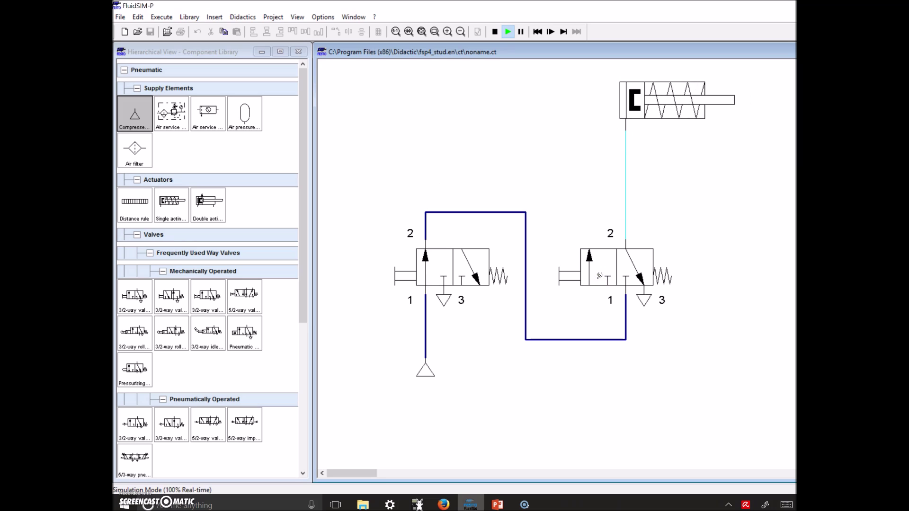
click(575, 275)
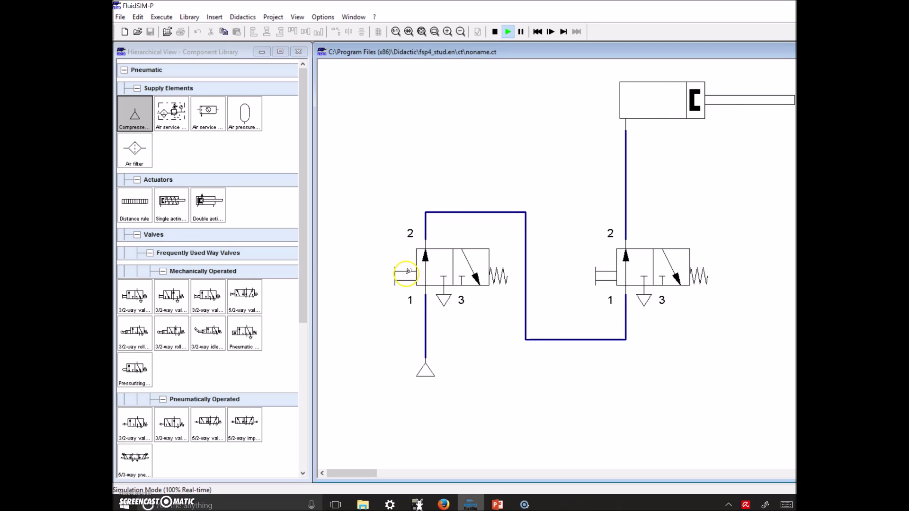
click(407, 273)
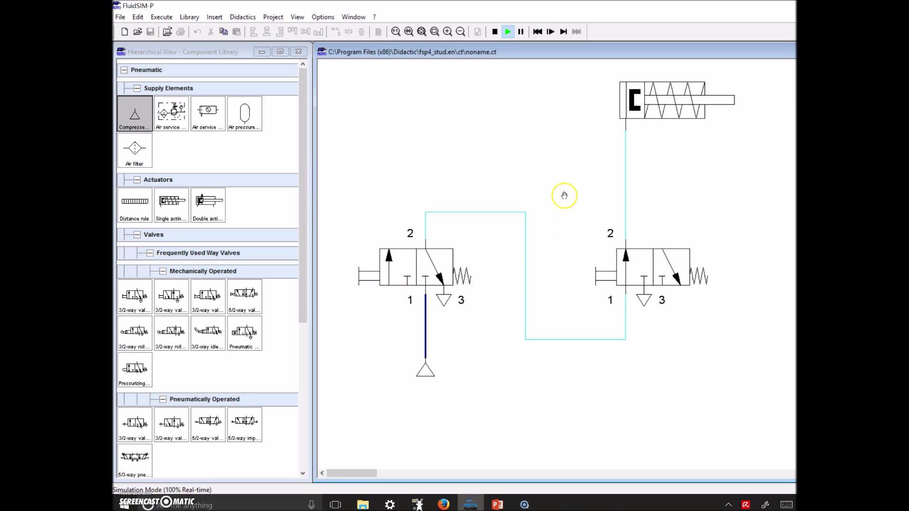
shift+click(382, 263)
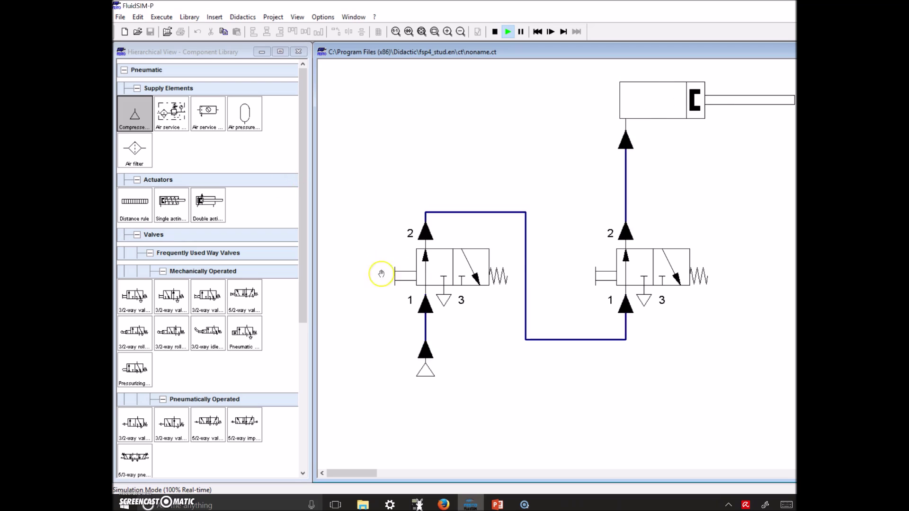
click(603, 270)
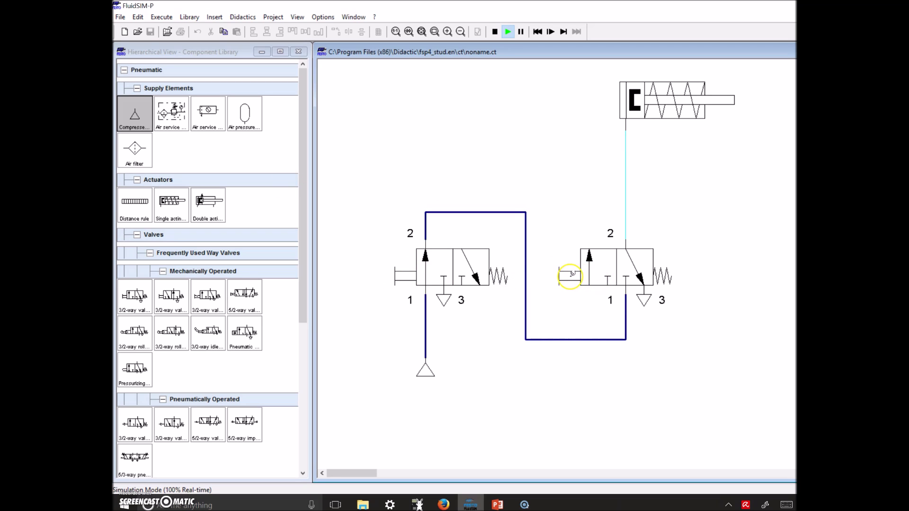
Step: Extend the cylinder with the right valve, release the left valve to retract it, then stop the simulation
shift+click(570, 274)
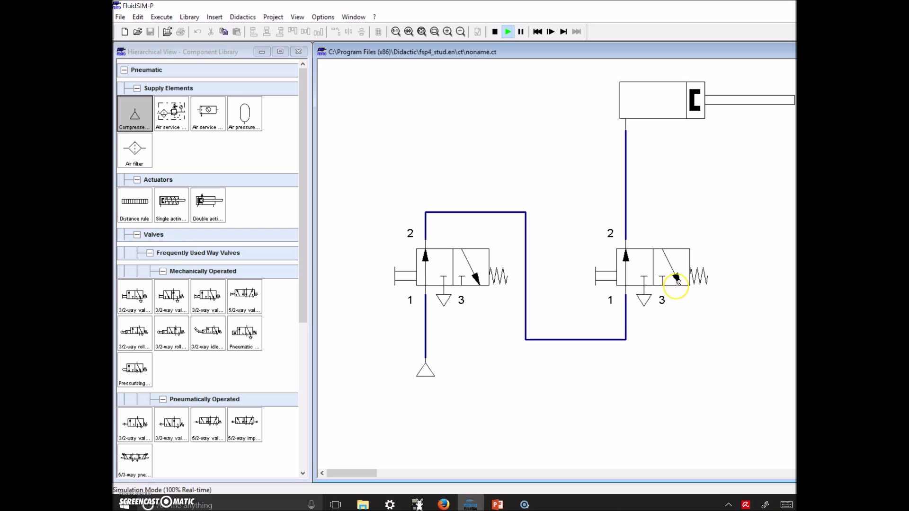
click(603, 275)
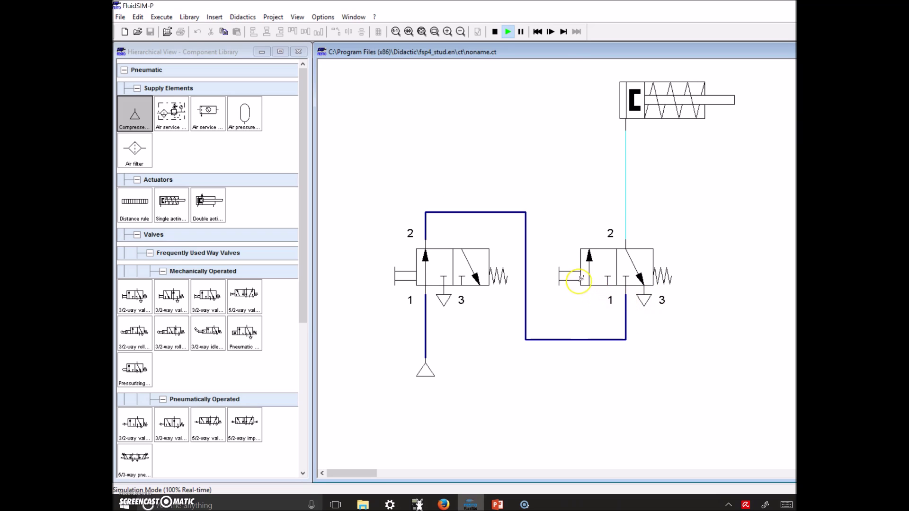
click(564, 273)
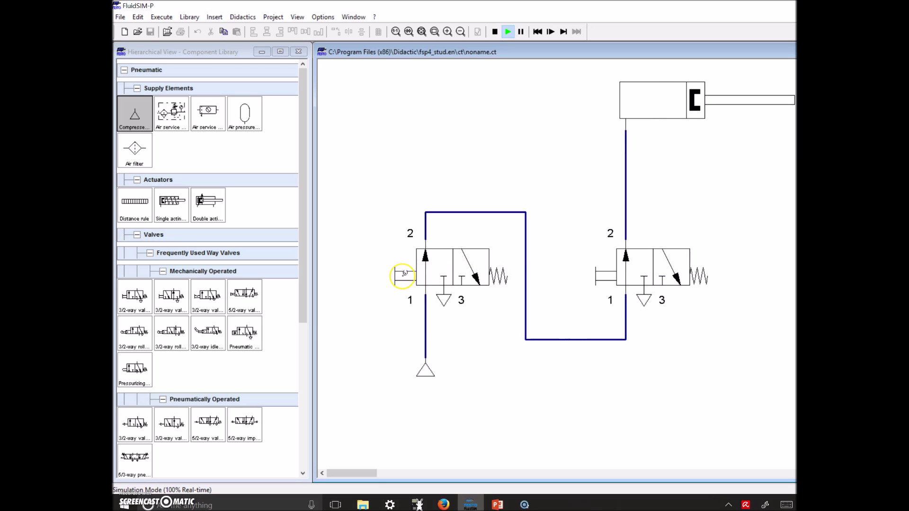
click(404, 274)
click(404, 274)
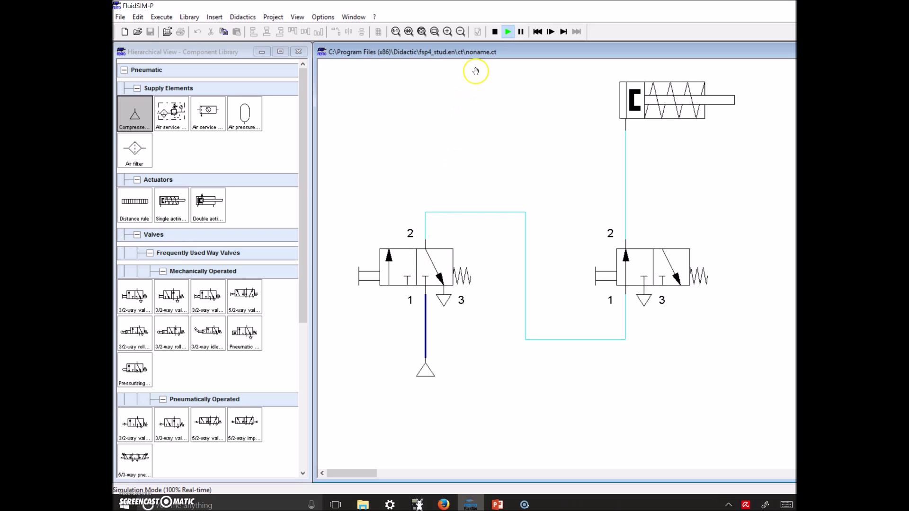
click(495, 32)
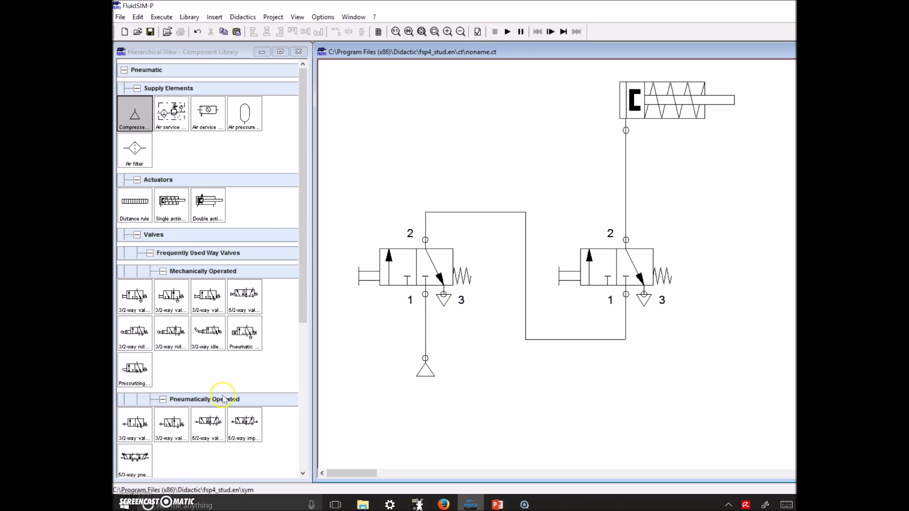